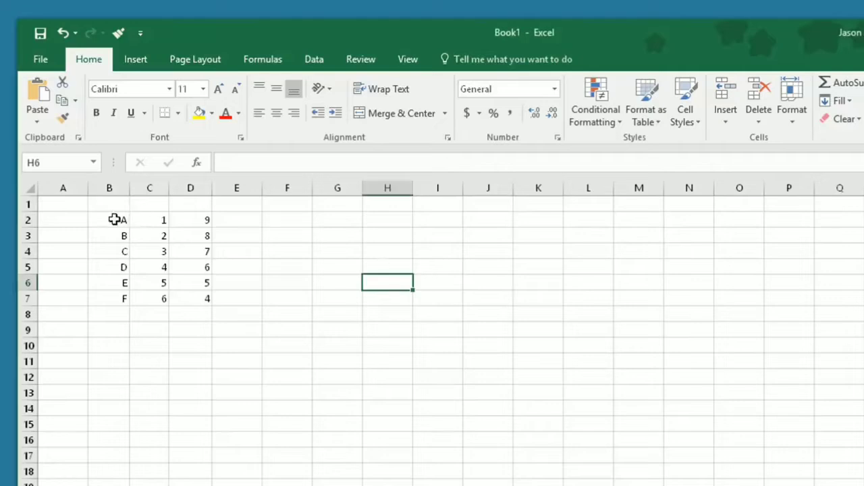
Select B2:D7 and open Quick Analysis, viewing Totals, then Formatting with an Icon Set preview
mouse_move(118, 220)
left_mouse_down()
mouse_move(185, 252)
mouse_move(185, 298)
left_mouse_up()
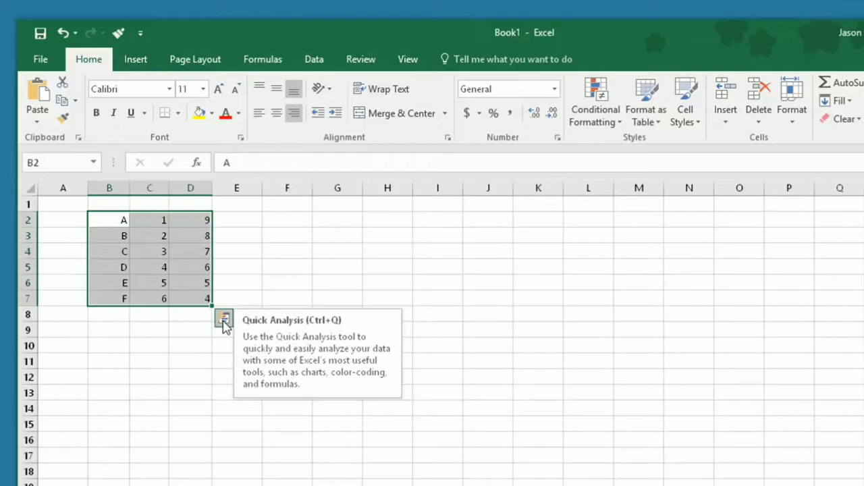
left_click(224, 321)
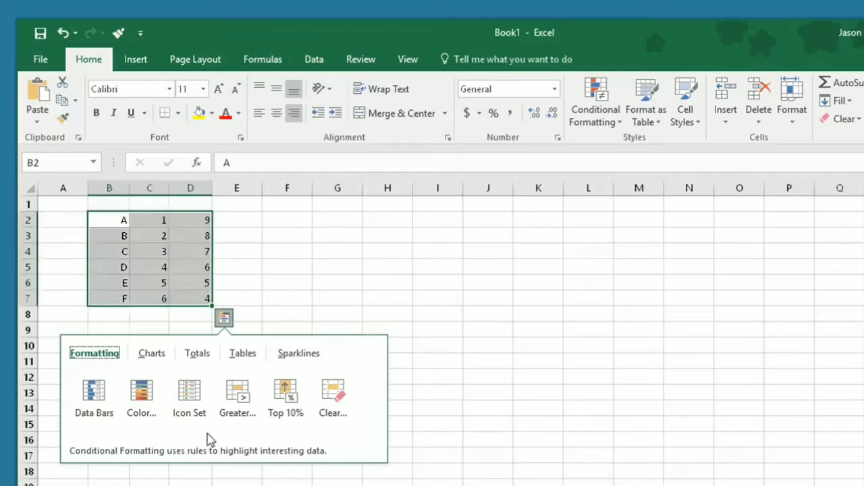
left_click(199, 355)
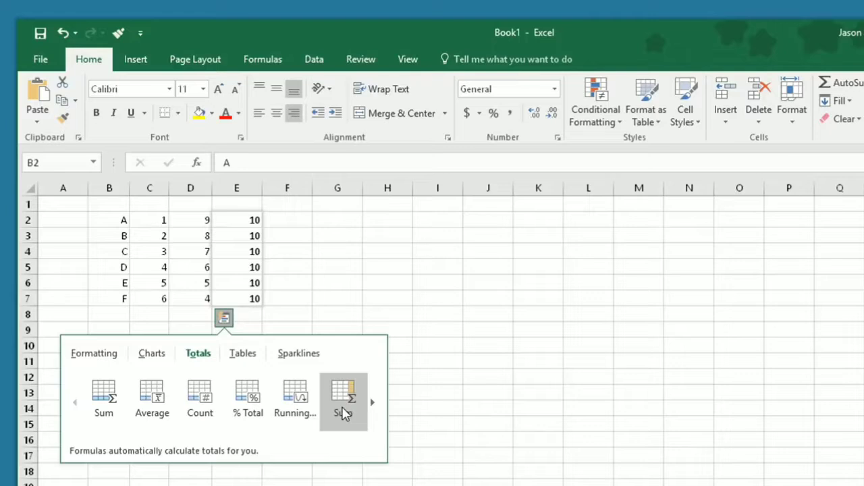
left_click(87, 358)
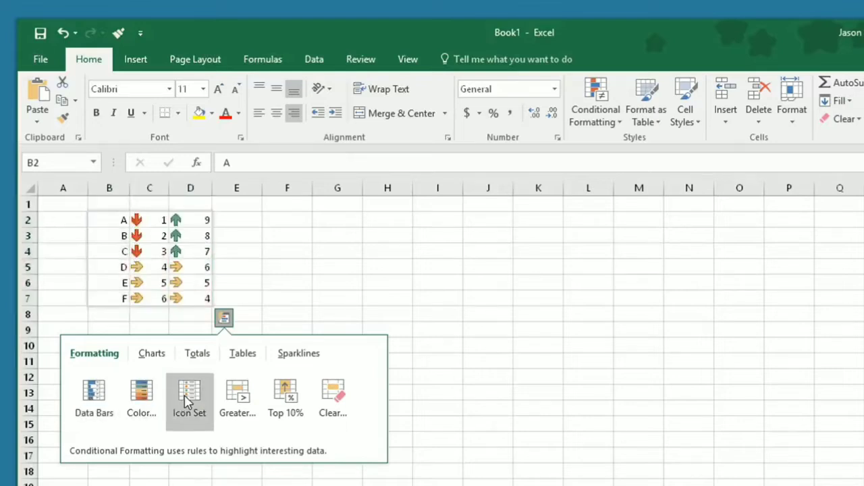
Preview the Quick Analysis Charts, Tables and Sparklines options for the B2:D7 data
left_click(154, 357)
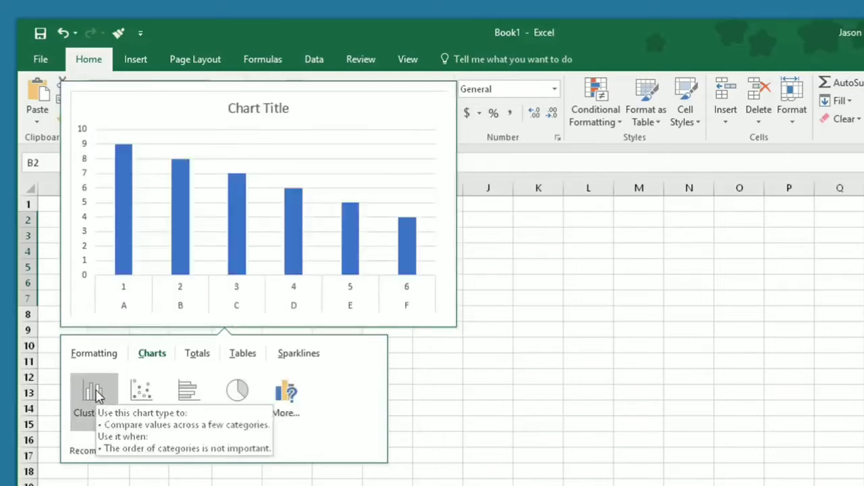
left_click(243, 357)
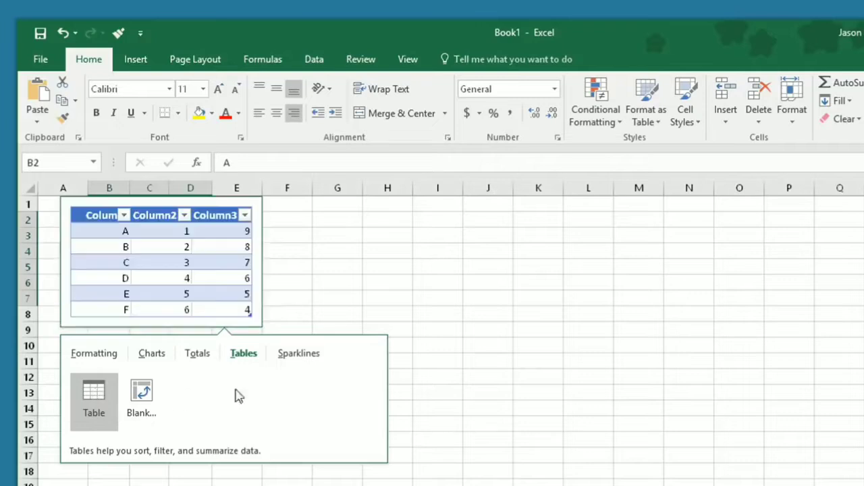
left_click(298, 356)
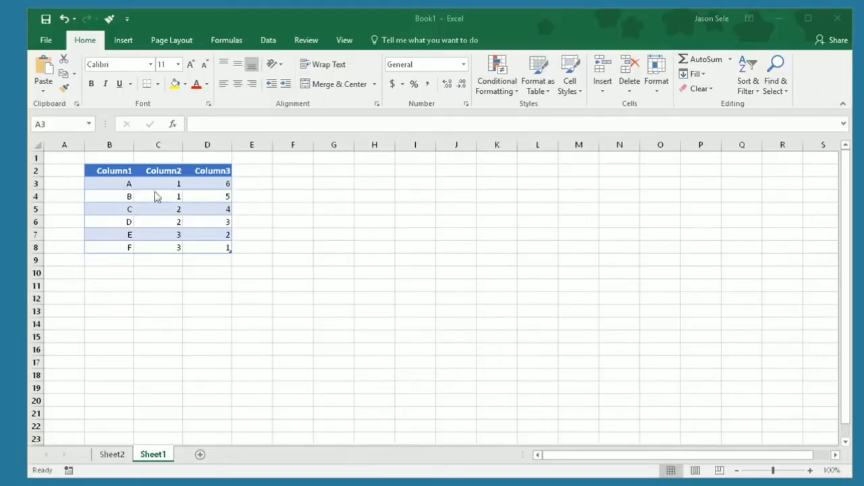
left_click(110, 183)
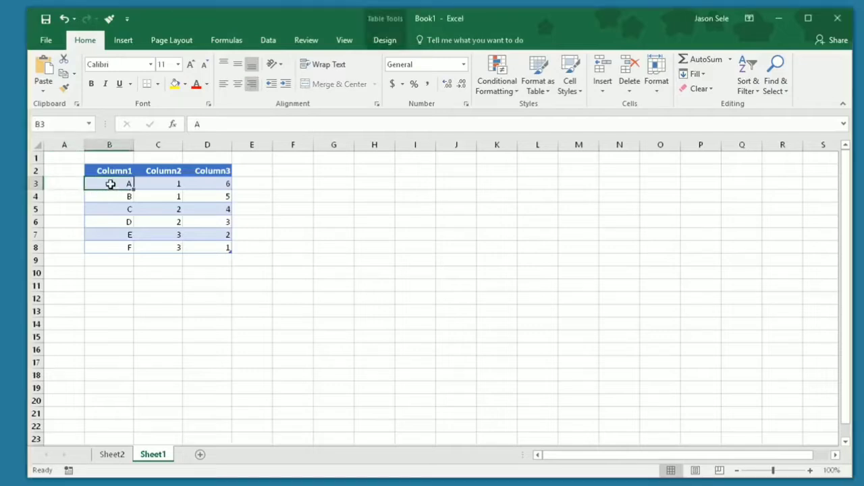
left_click(268, 42)
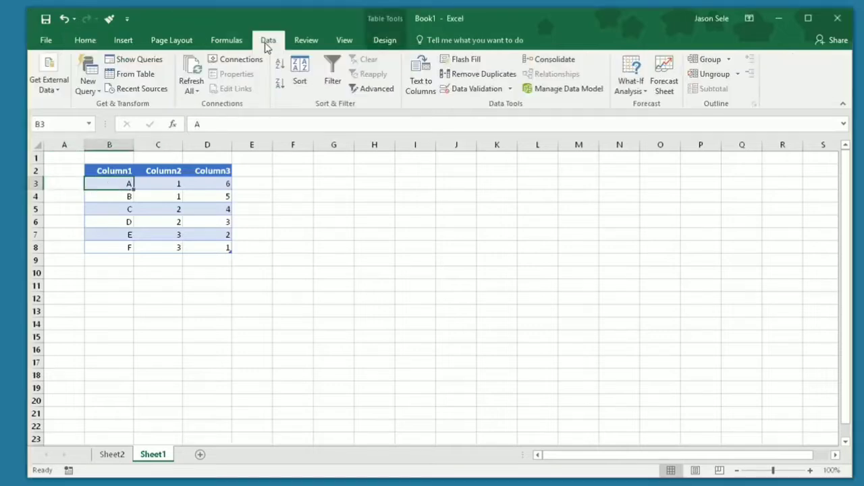
left_click(334, 79)
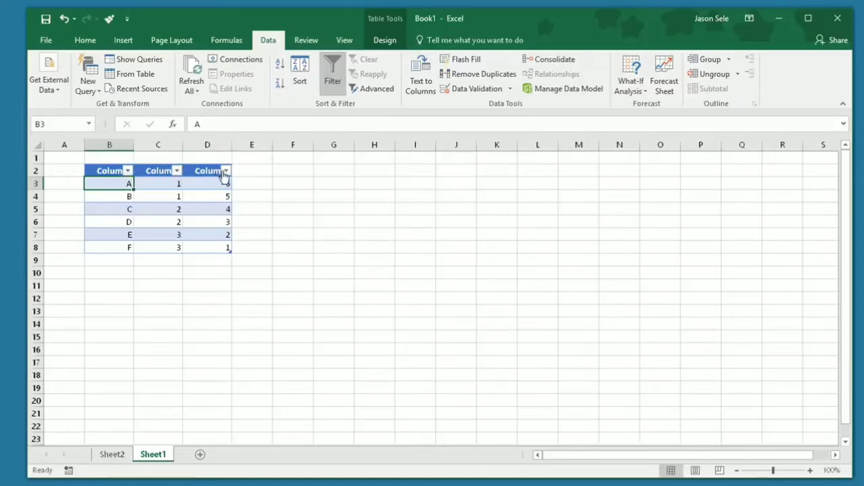
left_click(176, 171)
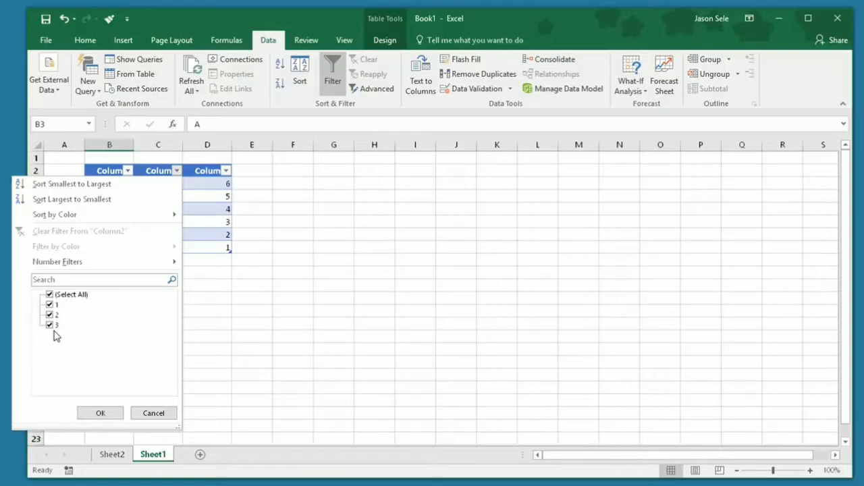
left_click(50, 295)
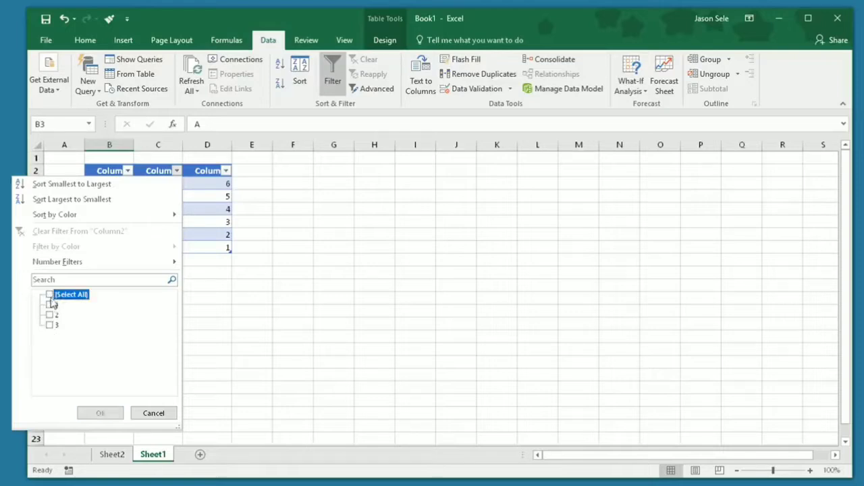
left_click(49, 305)
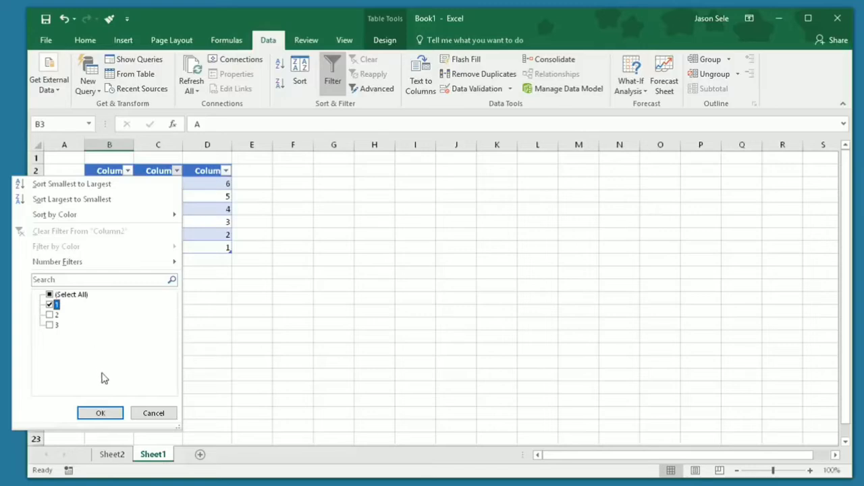
left_click(98, 413)
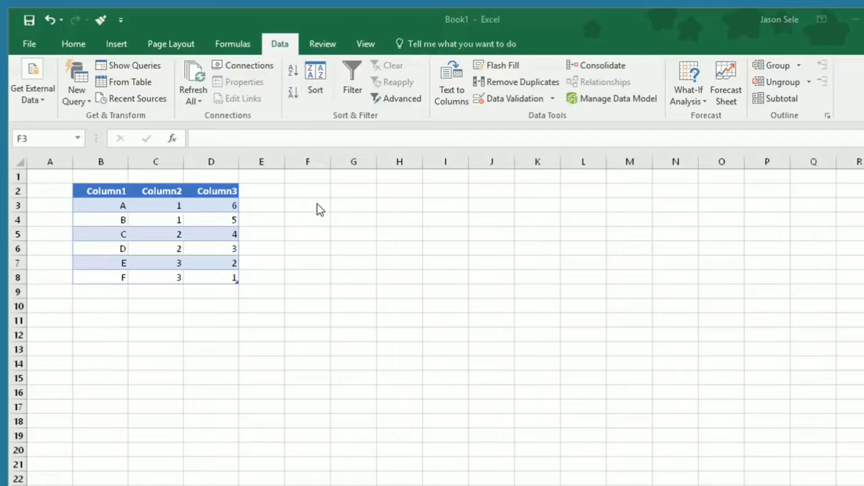
Enter the list values 1, 2, 3 and 4 into F3:F6
left_click(317, 204)
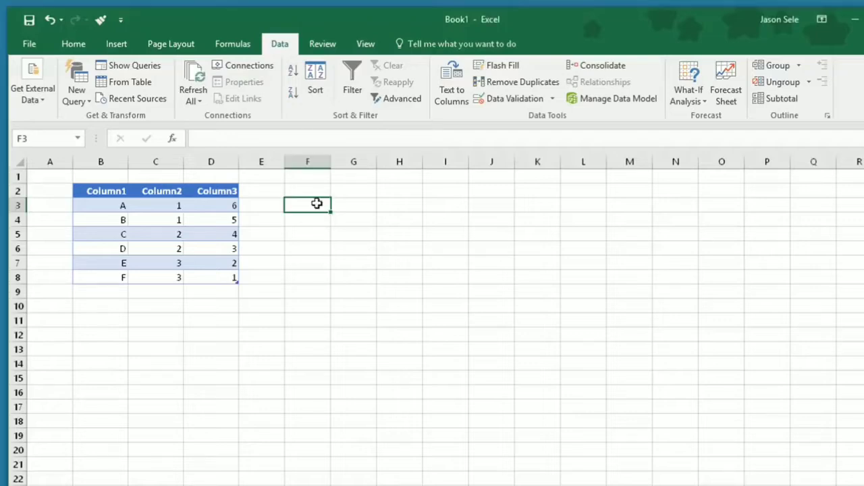
type("1 2 3")
key("Return")
type("4")
key("Return")
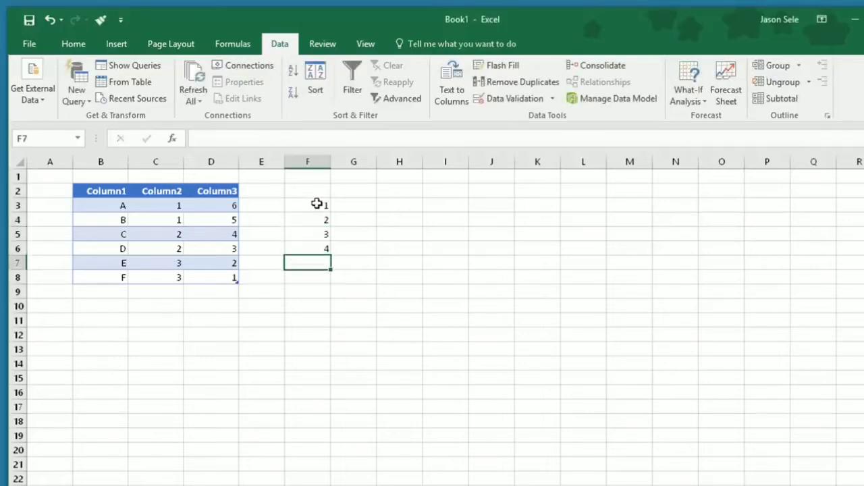
Add Data Validation to C3 allowing only a List sourced from F3:F6
left_click(166, 204)
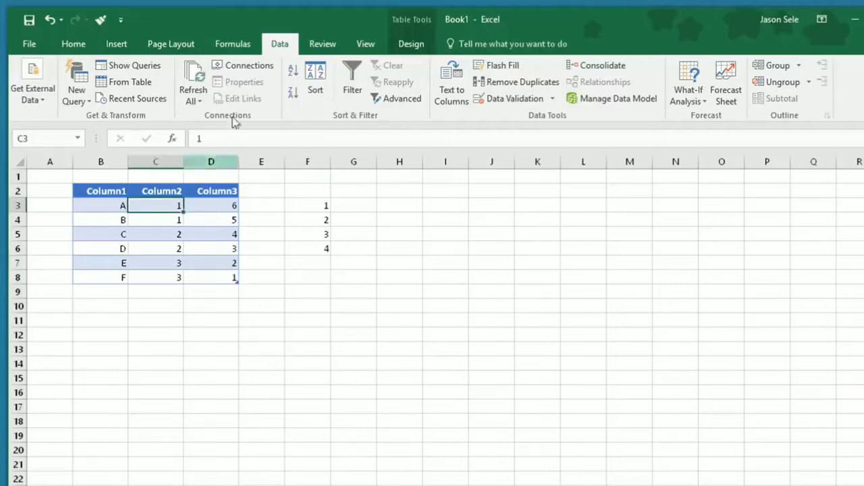
left_click(515, 99)
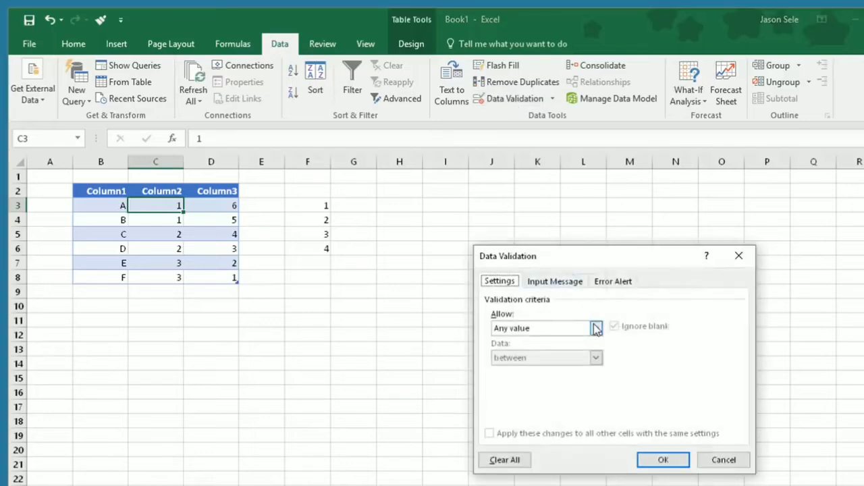
left_click(595, 328)
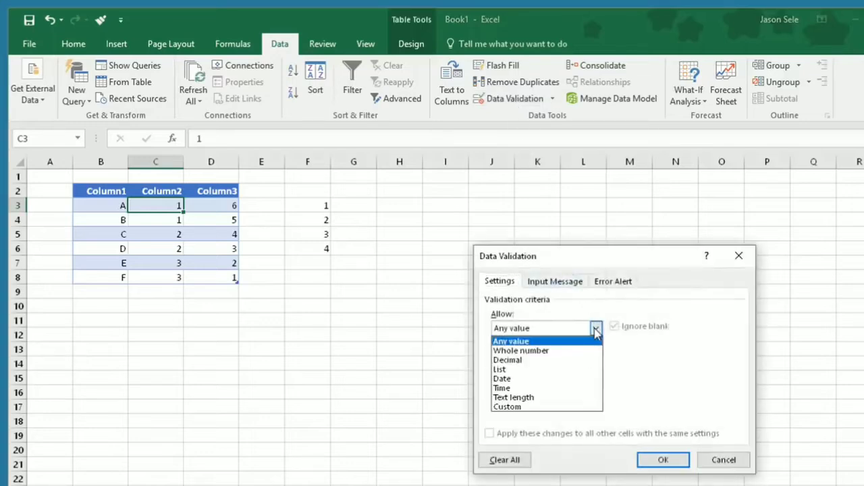
left_click(536, 370)
left_click(526, 386)
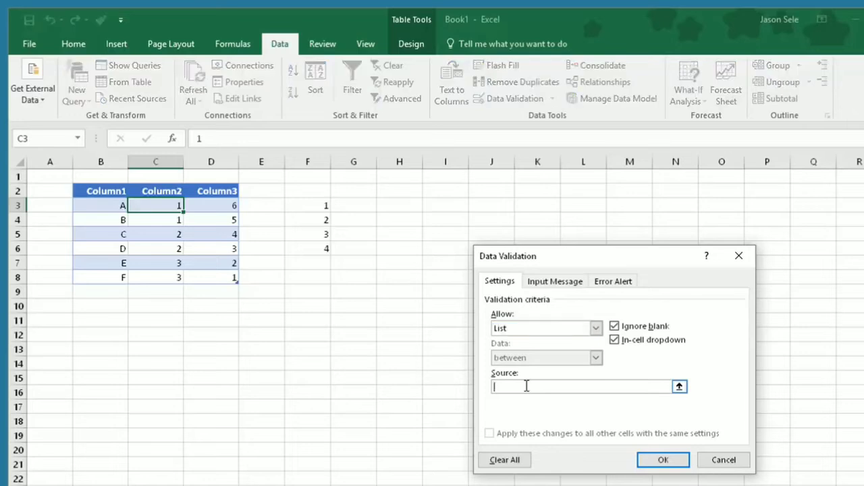
left_click(679, 386)
left_click_drag(325, 205, 324, 248)
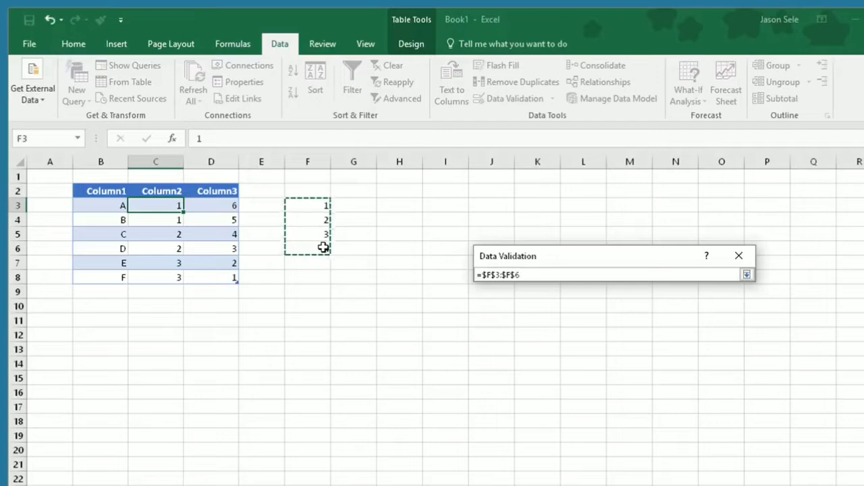
key("Return")
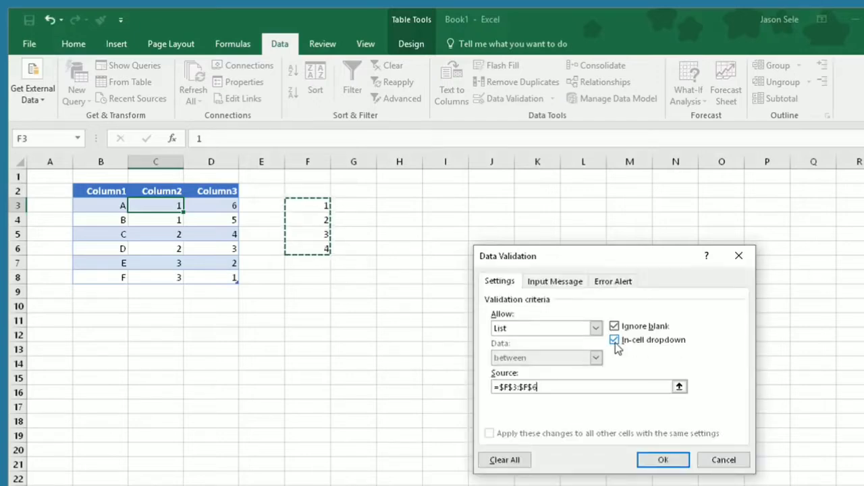
left_click(648, 458)
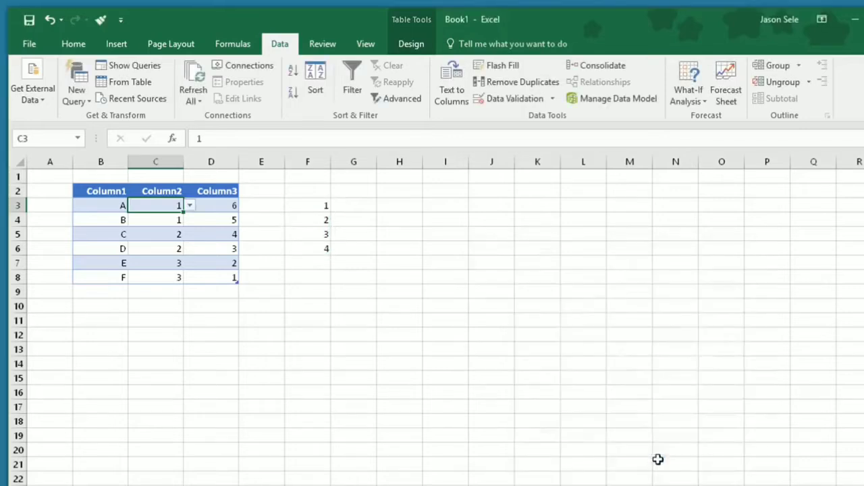
Pick 2 from C3's dropdown, then enter 5 to trigger the validation error
left_click(190, 208)
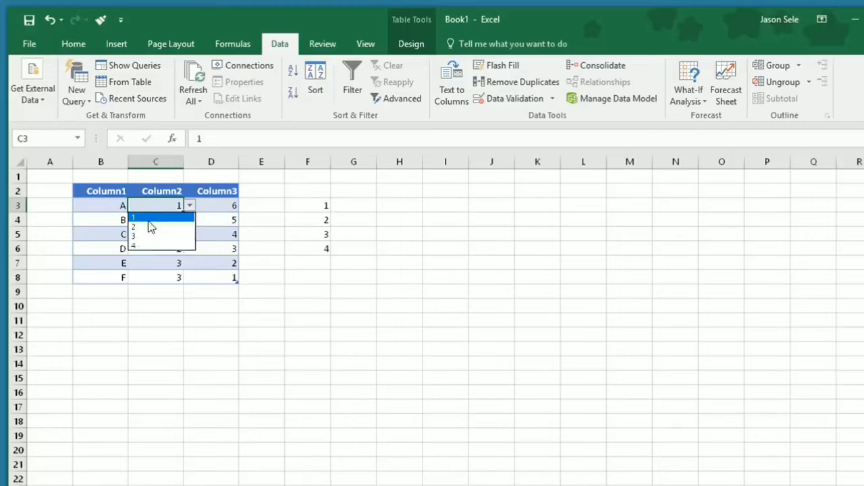
left_click(150, 226)
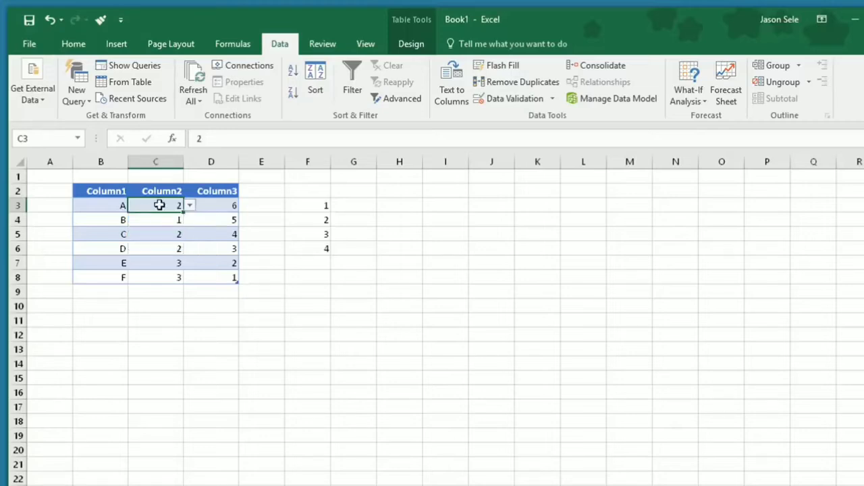
type("5")
key("Return")
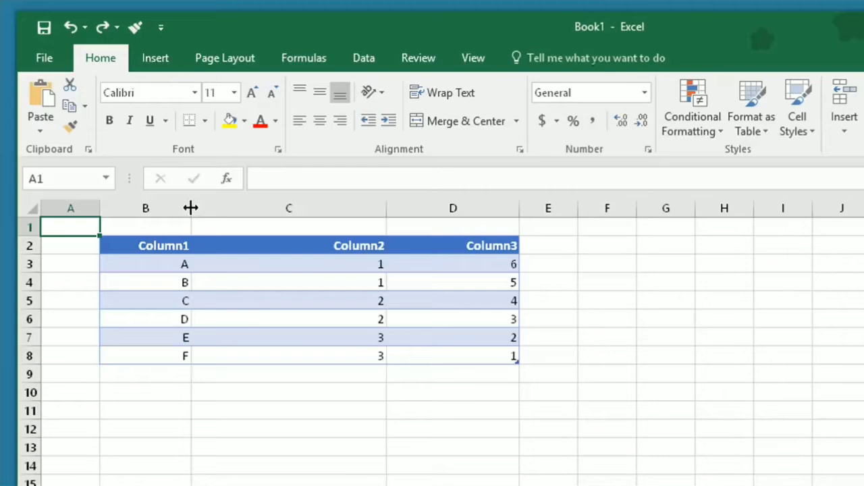
AutoFit columns B, C and D individually, then undo the C and D width changes
double_click(190, 208)
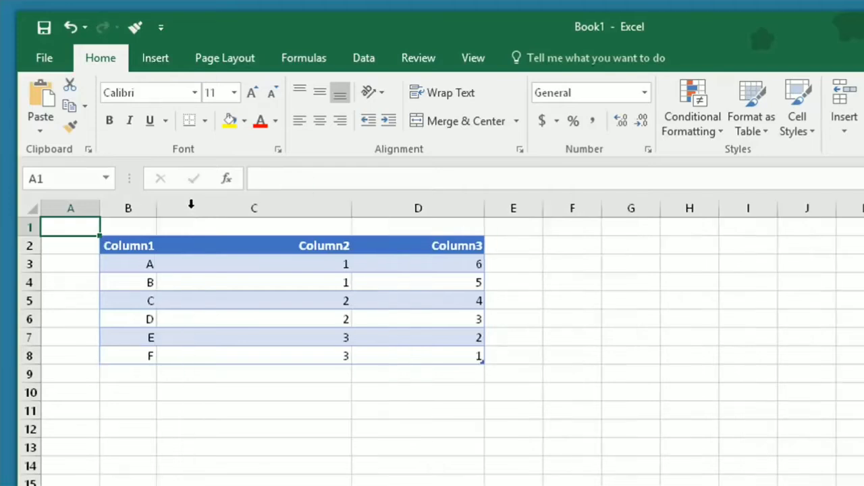
double_click(352, 209)
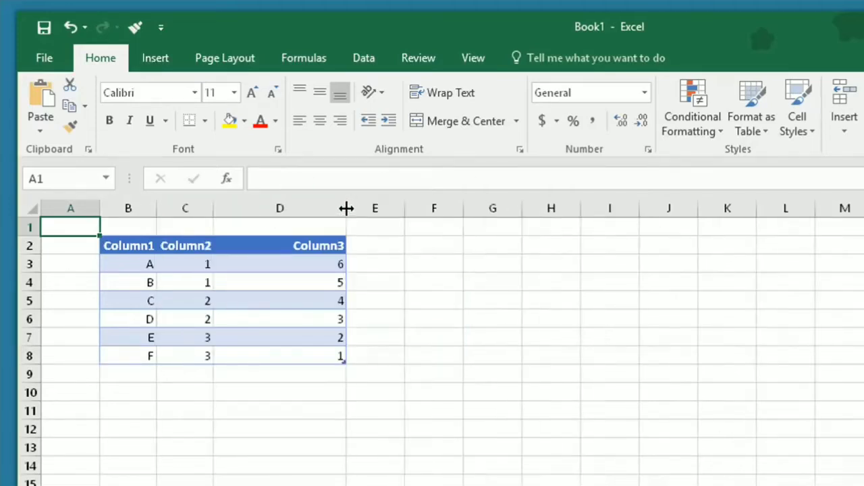
double_click(347, 209)
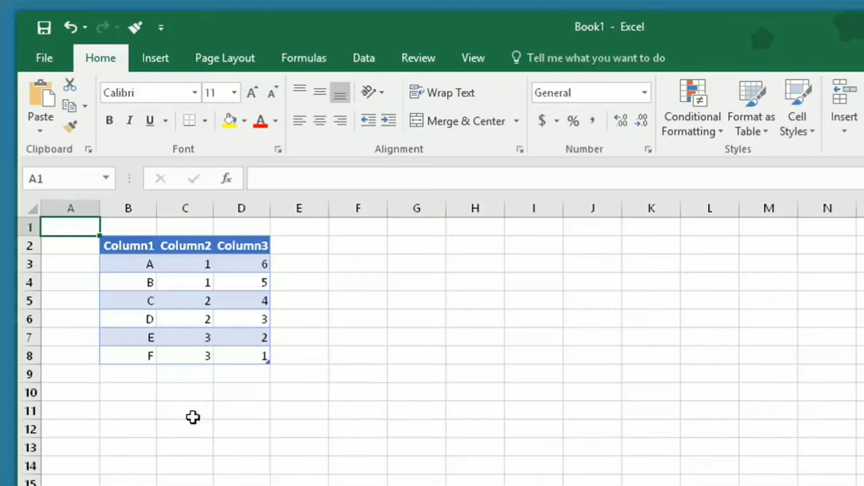
left_click(66, 23)
left_click(67, 24)
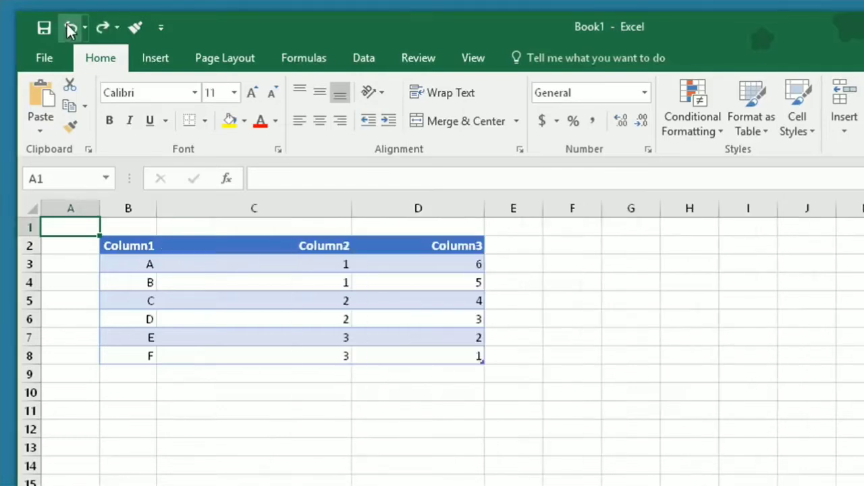
AutoFit every column at once from a whole-sheet selection, then select B3:D8
left_click(24, 209)
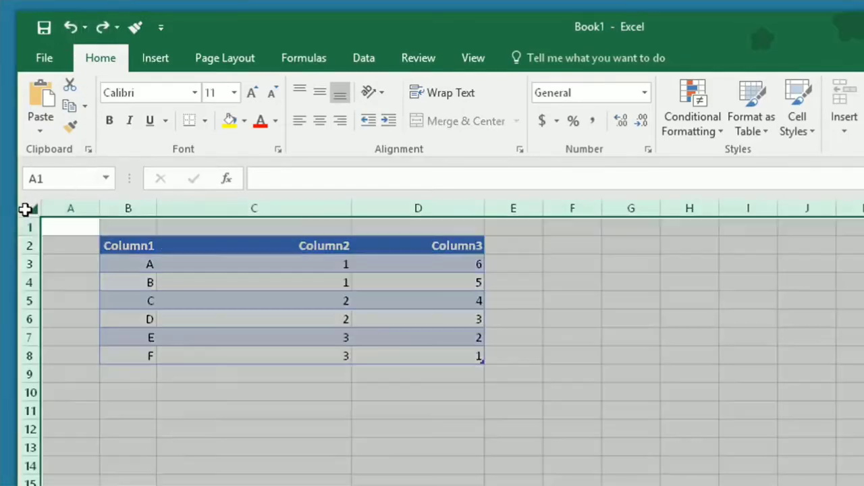
double_click(159, 210)
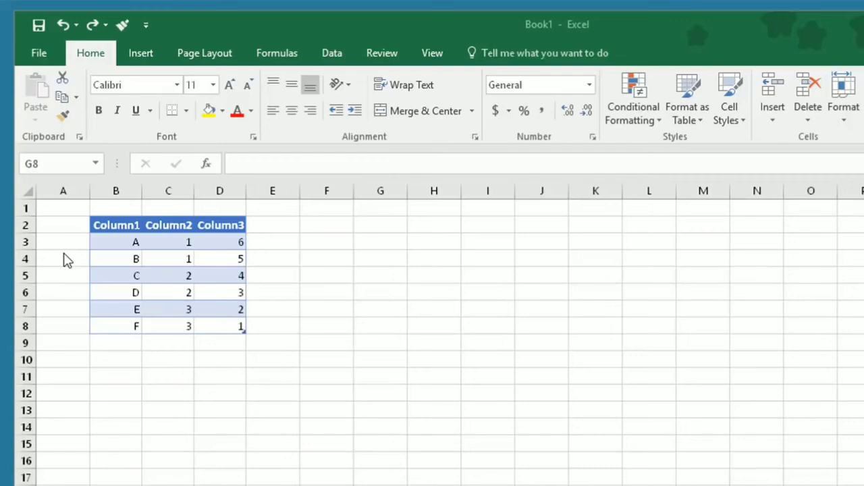
left_click_drag(125, 243, 214, 328)
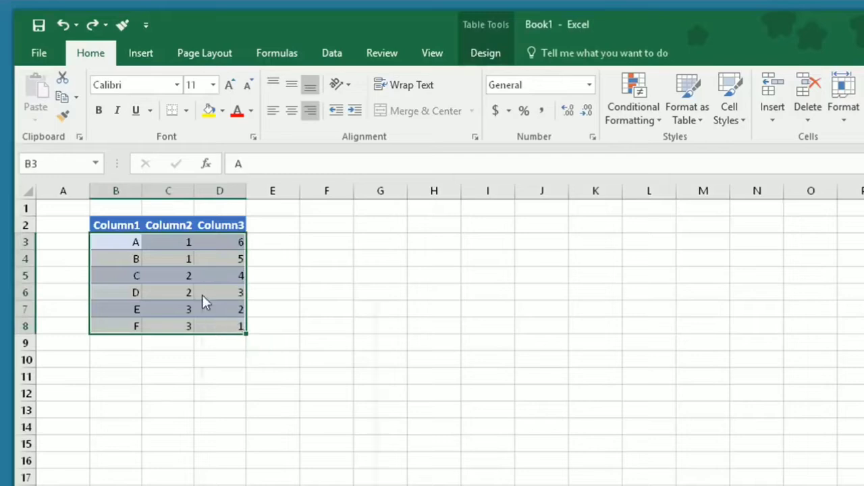
Copy B3:D8 and paste it transposed into F3 using Paste Special
right_click(204, 296)
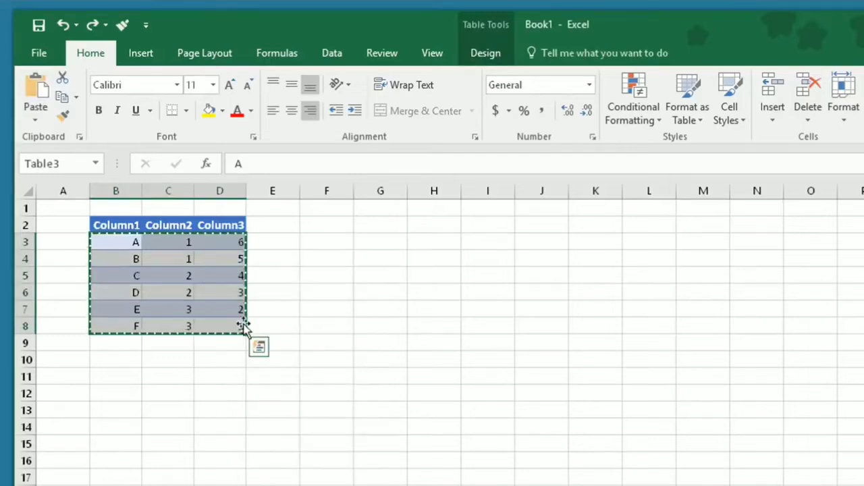
left_click(315, 241)
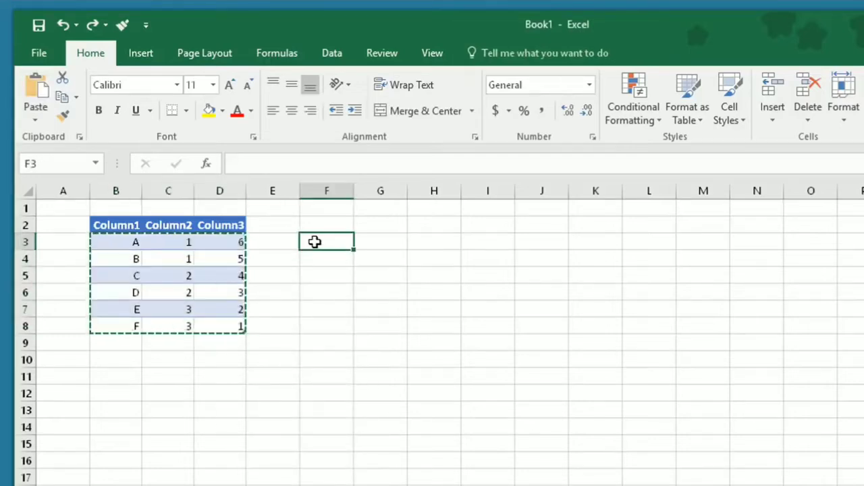
right_click(315, 242)
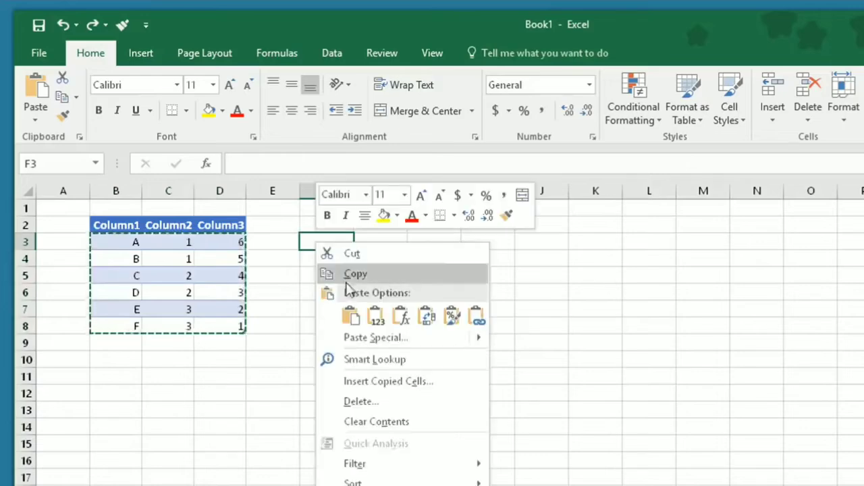
left_click(371, 337)
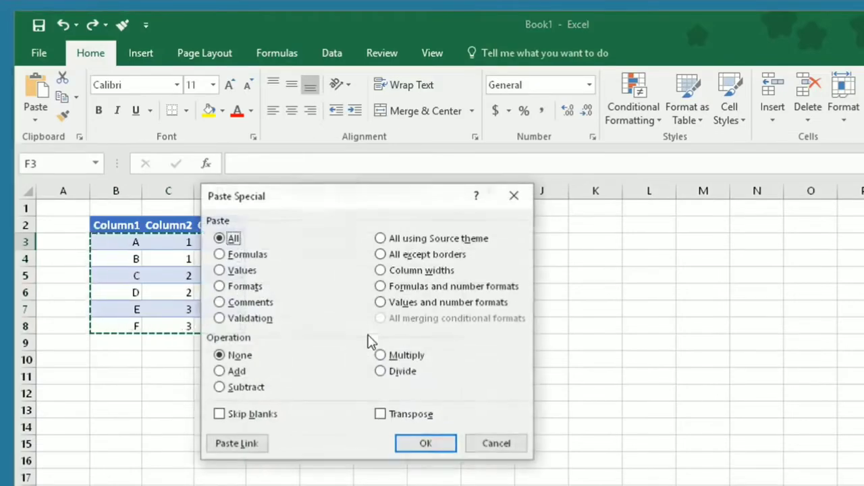
left_click(380, 415)
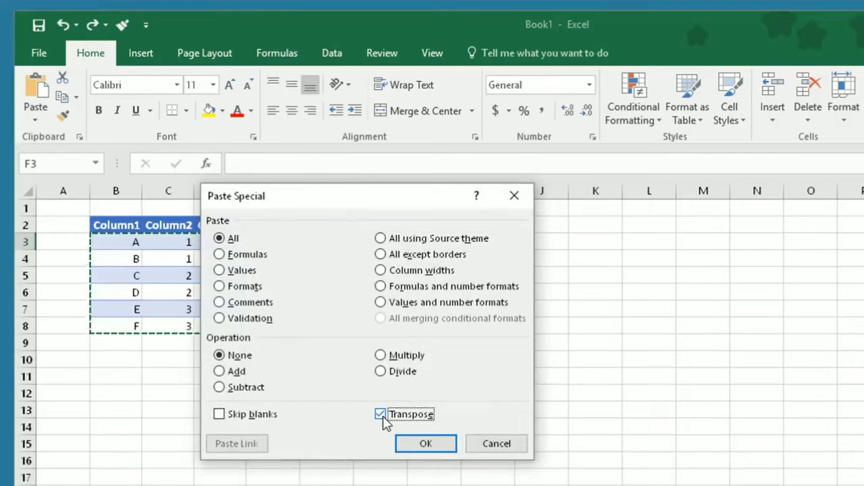
left_click(437, 444)
left_click(347, 315)
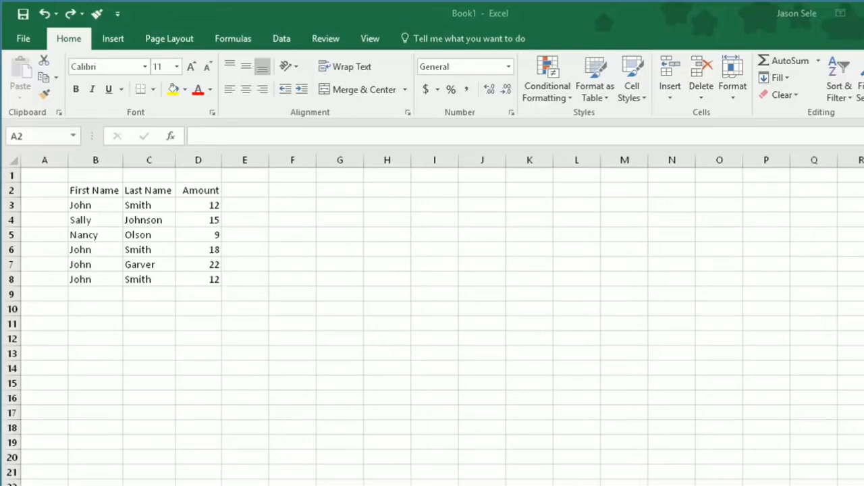
Remove duplicates from B2:D8 across all columns, deleting the repeated John Smith 12 row
left_click(66, 192)
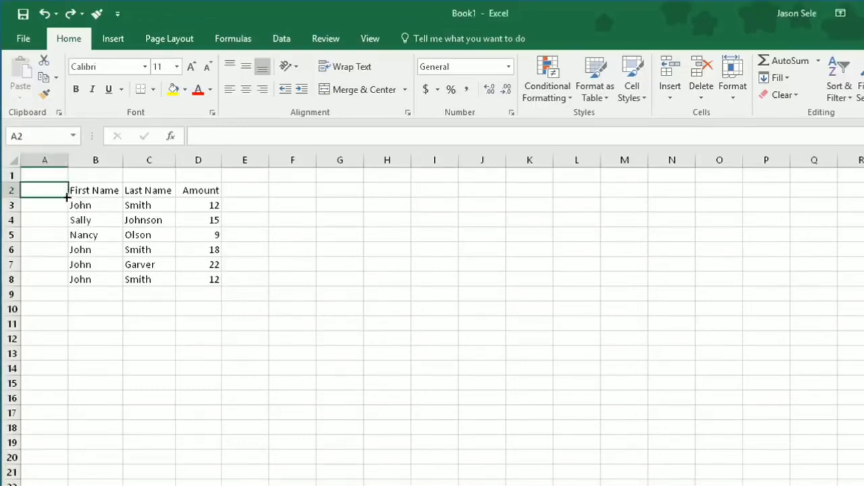
left_click_drag(75, 192, 201, 273)
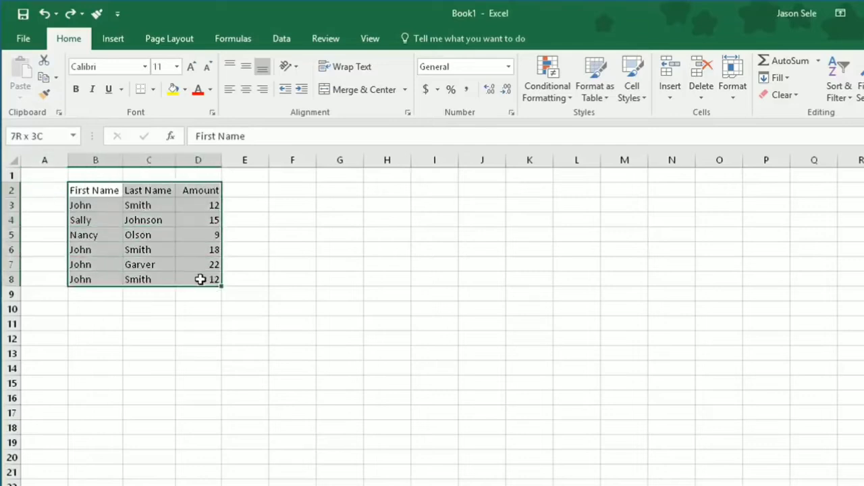
left_click(280, 39)
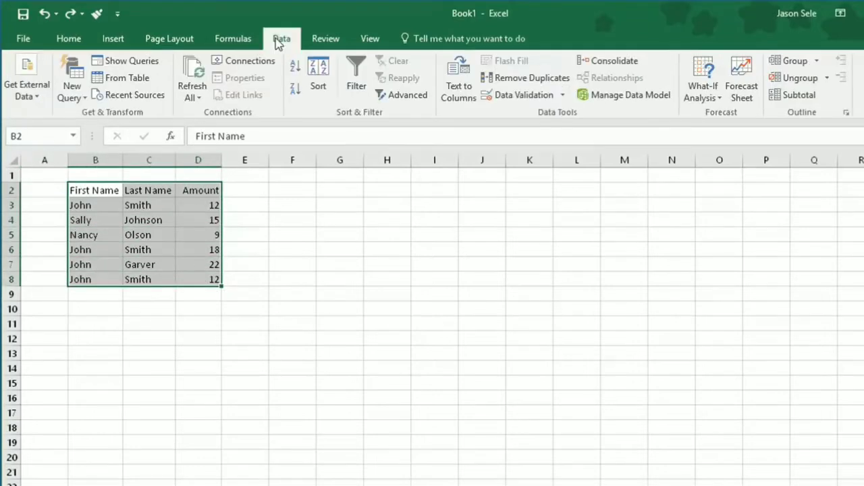
left_click(534, 79)
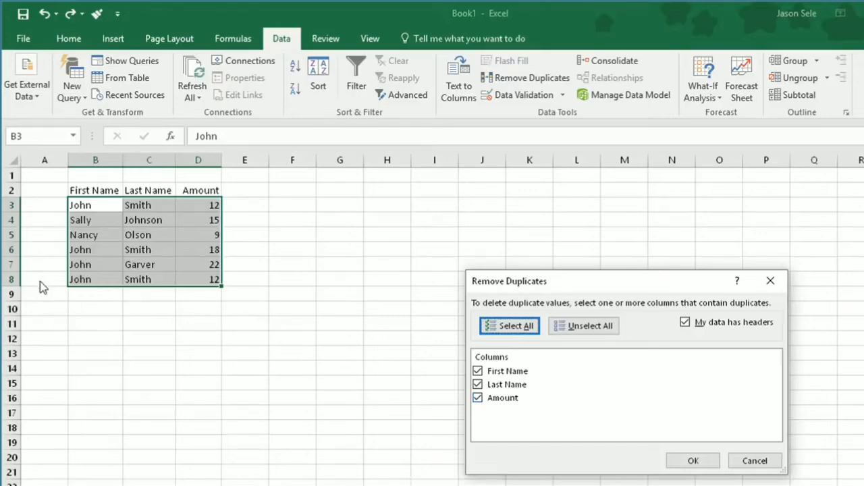
left_click(709, 463)
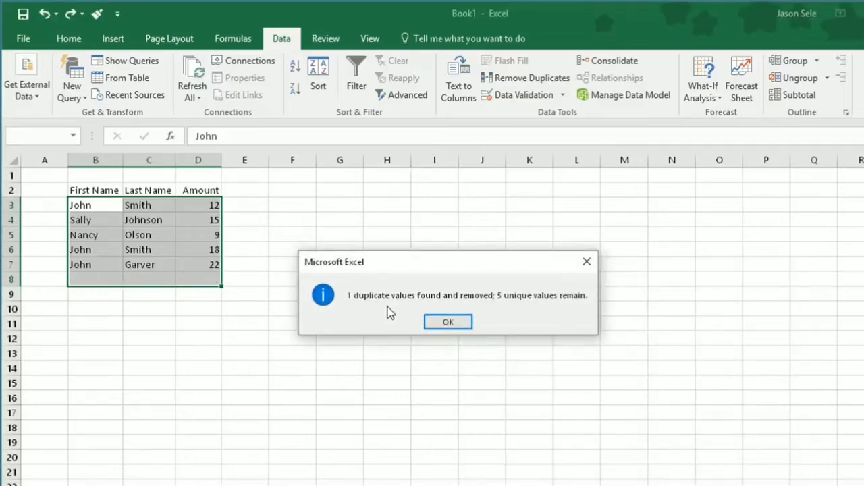
left_click(465, 325)
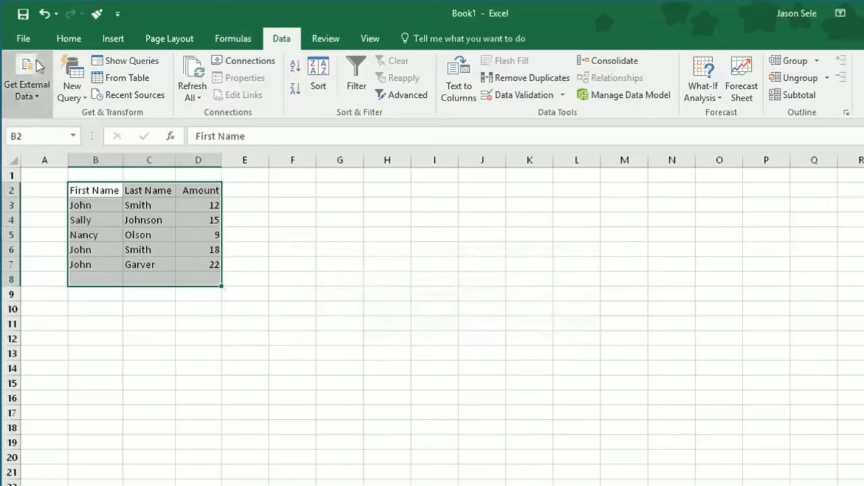
Undo that removal, then remove duplicates again comparing only First Name and Last Name
left_click(41, 15)
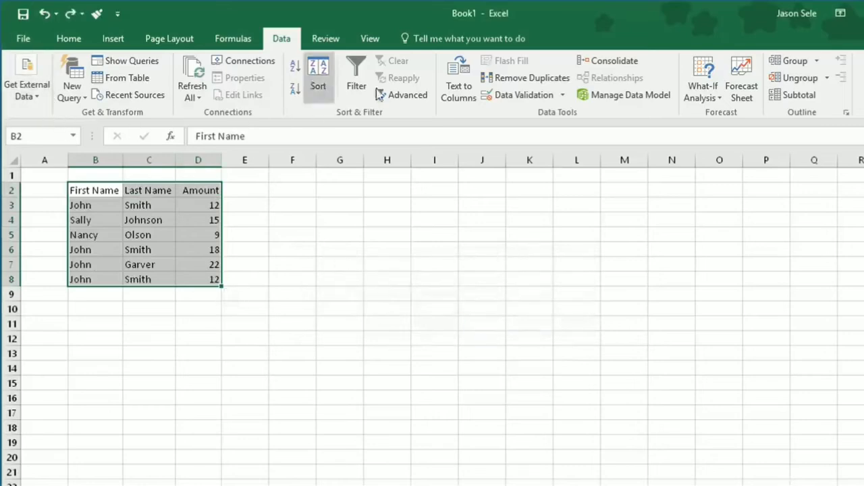
left_click(523, 78)
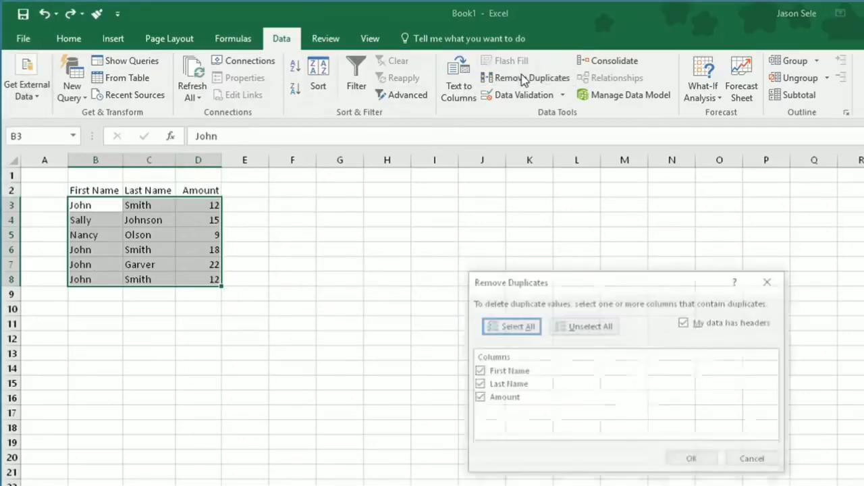
left_click(478, 398)
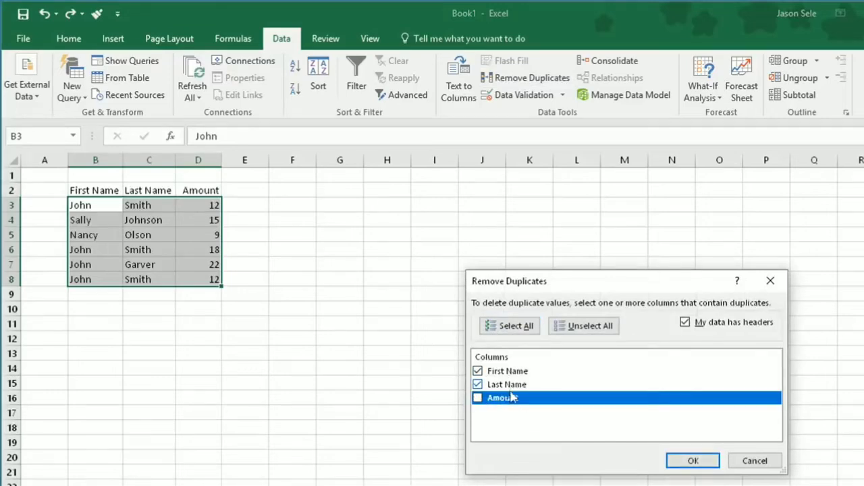
left_click(688, 461)
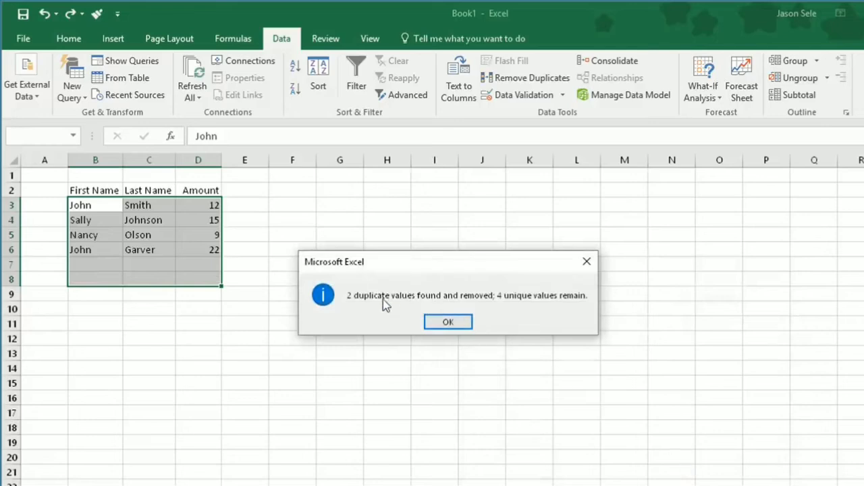
left_click(449, 322)
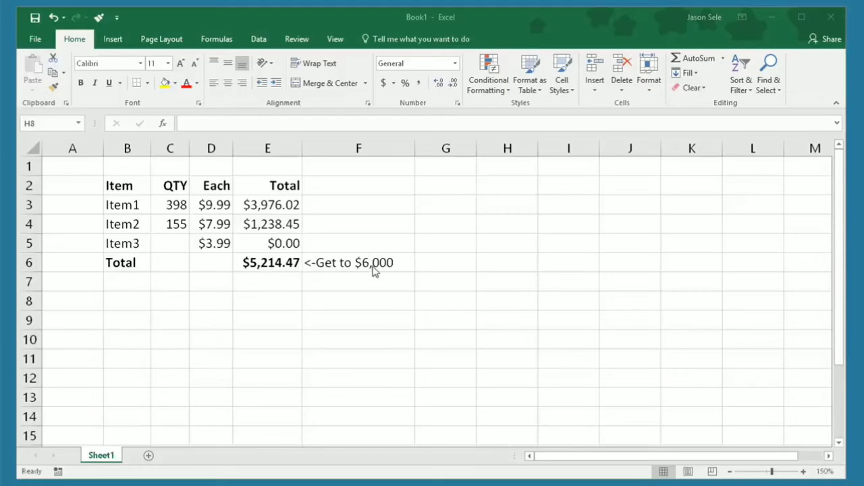
left_click(176, 244)
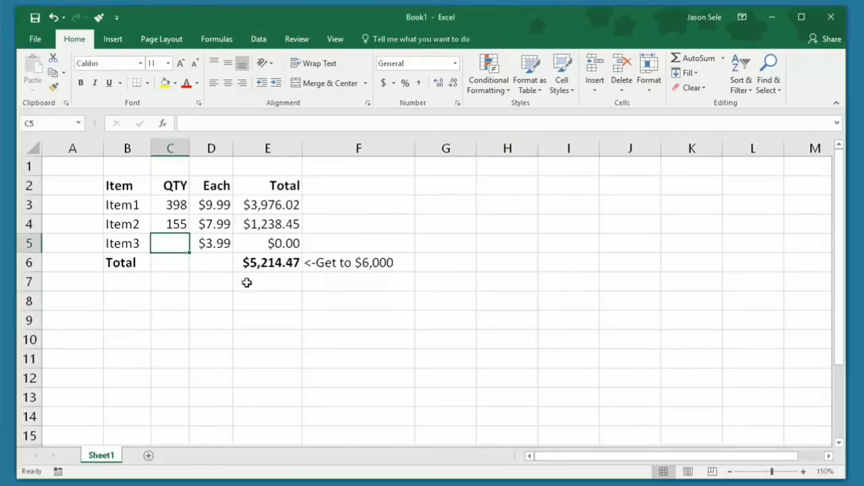
type("100")
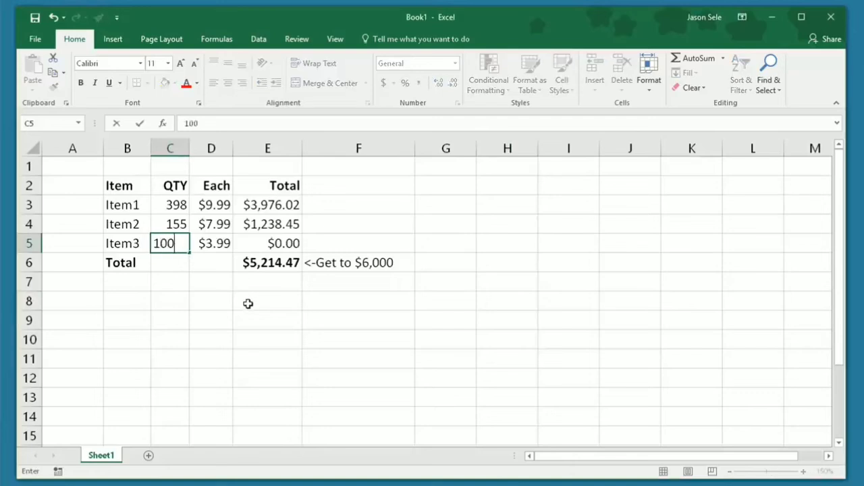
key("Return")
key("Up")
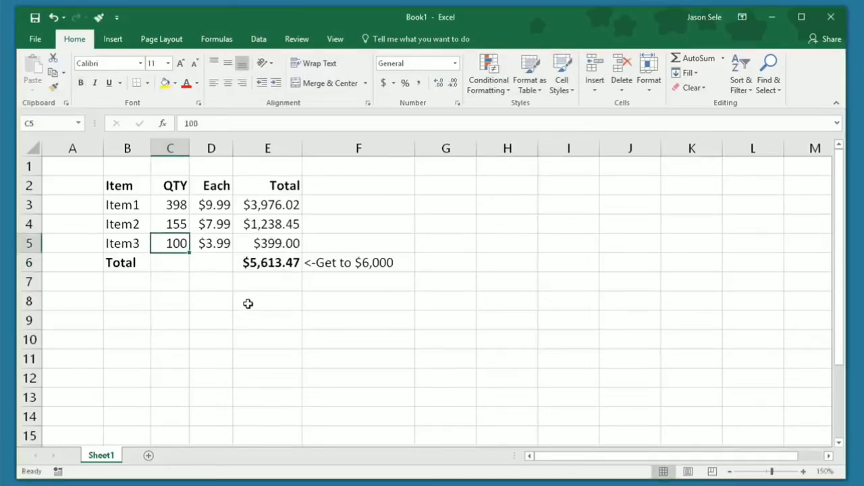
type("200")
key("Return")
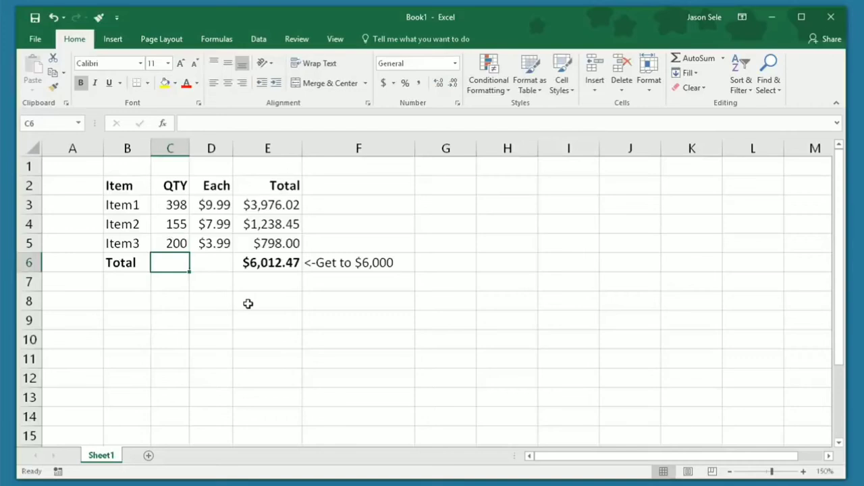
key("Up")
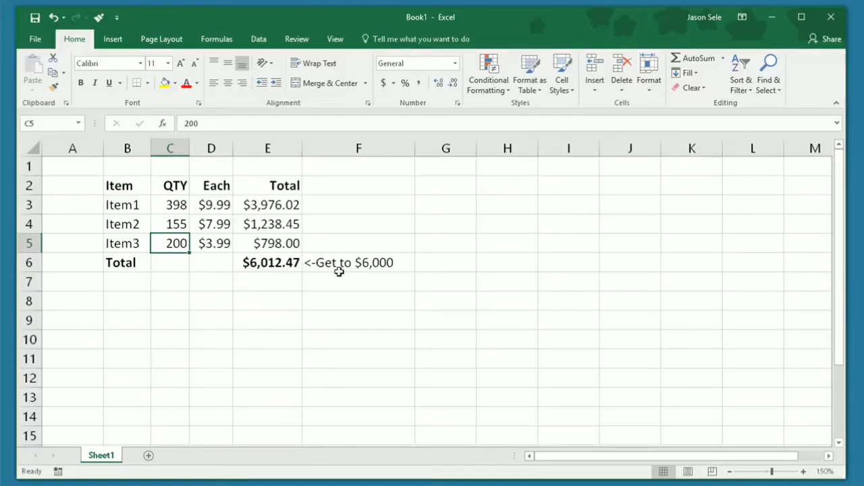
key("Delete")
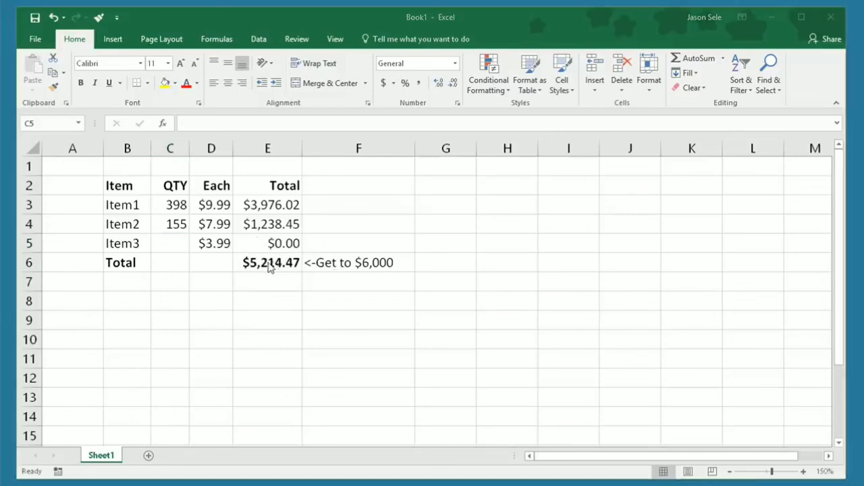
Use Goal Seek to bring total E6 to 6000 by changing Item3's quantity in C5
left_click(270, 265)
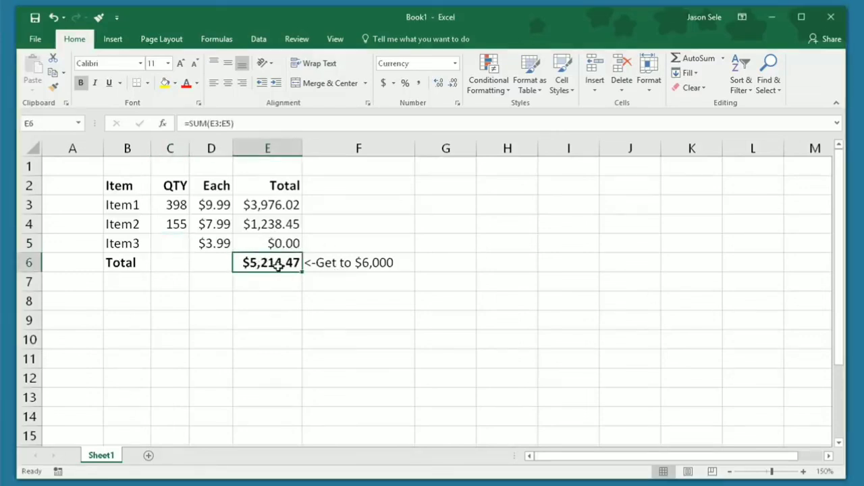
left_click(260, 39)
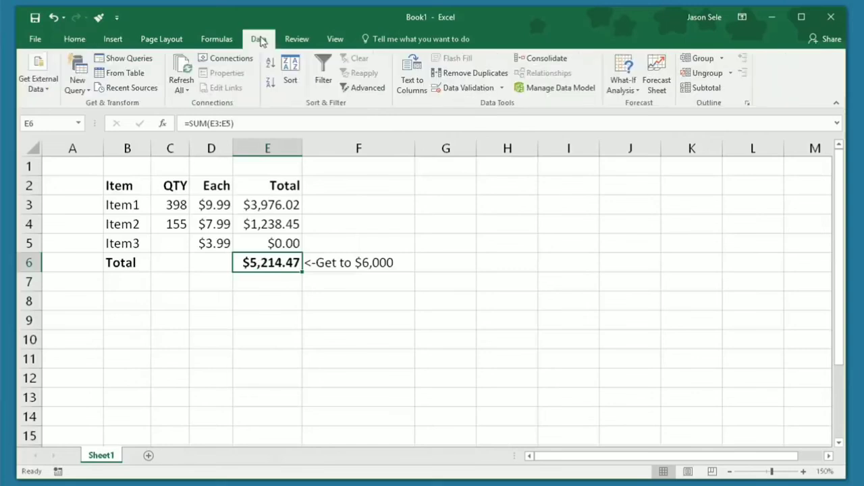
left_click(620, 89)
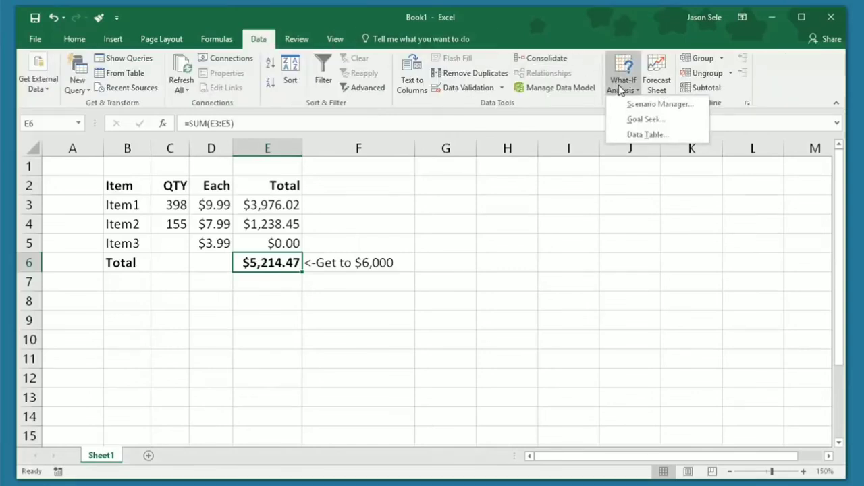
left_click(633, 120)
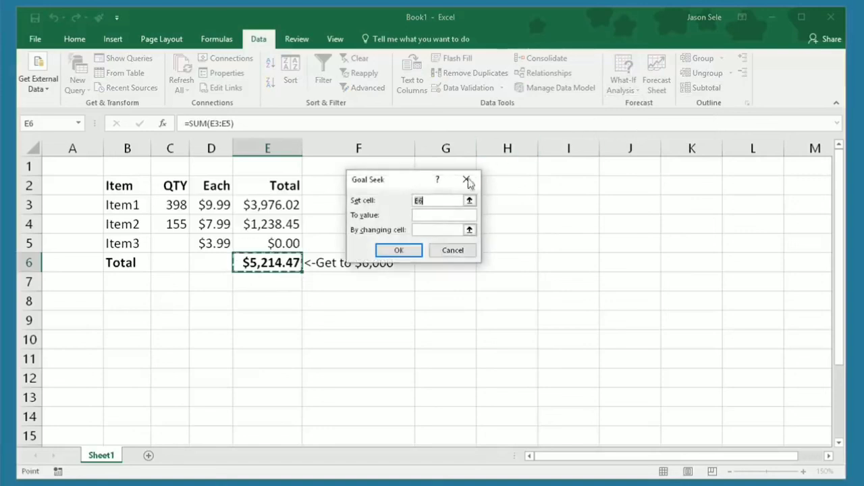
left_click(428, 200)
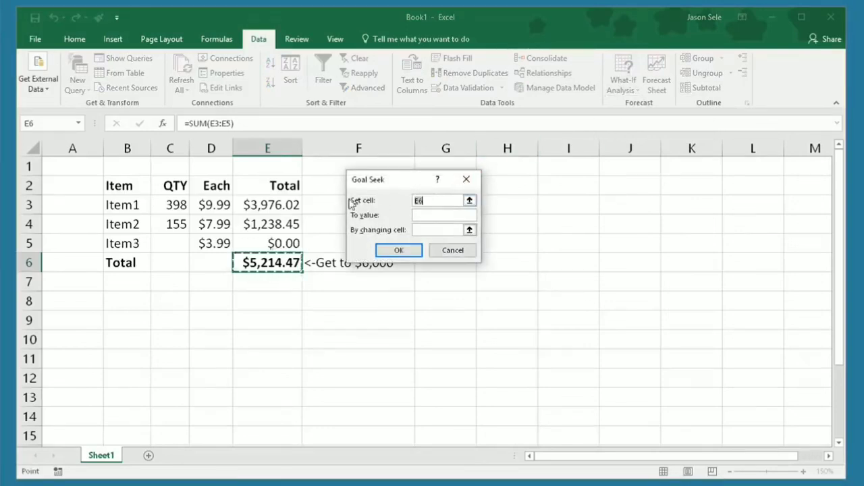
left_click(428, 215)
type("6000")
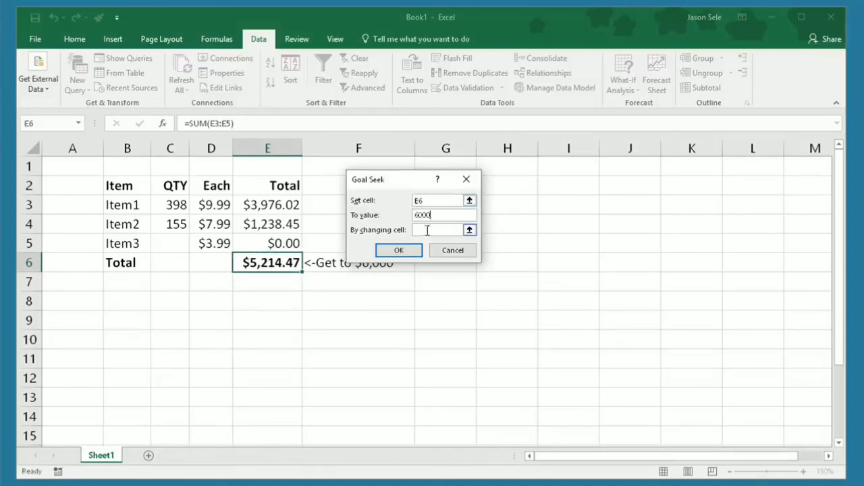
left_click(425, 230)
left_click(170, 244)
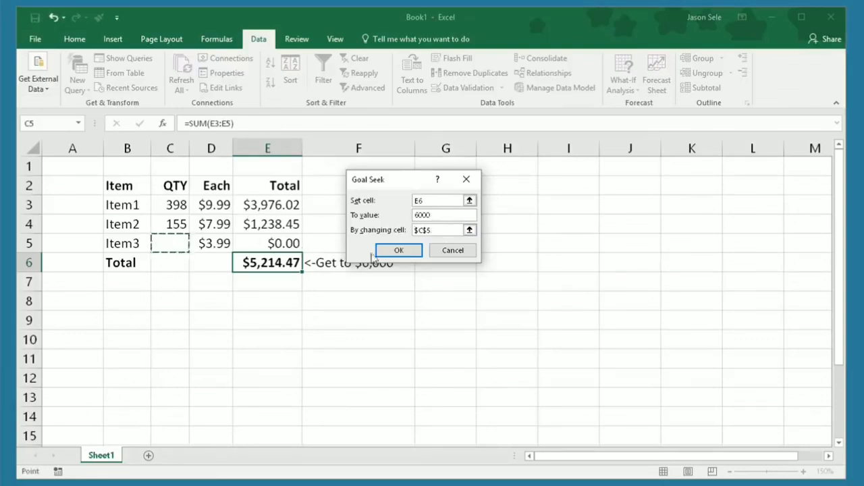
left_click(398, 250)
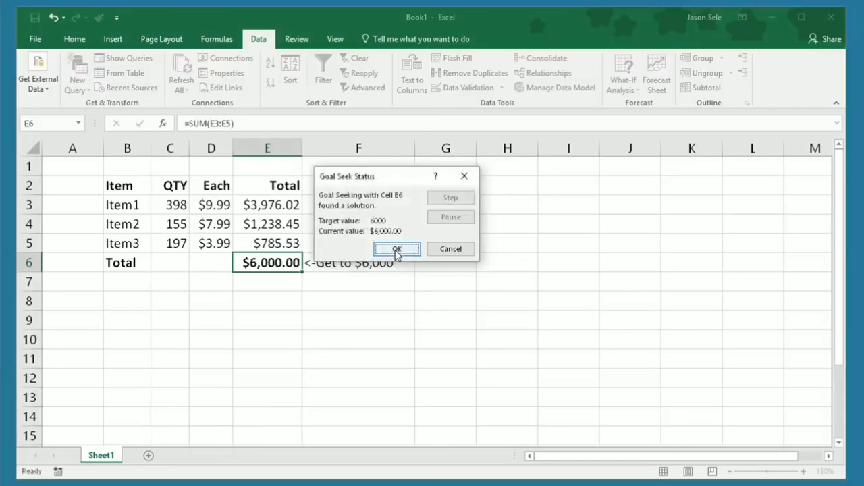